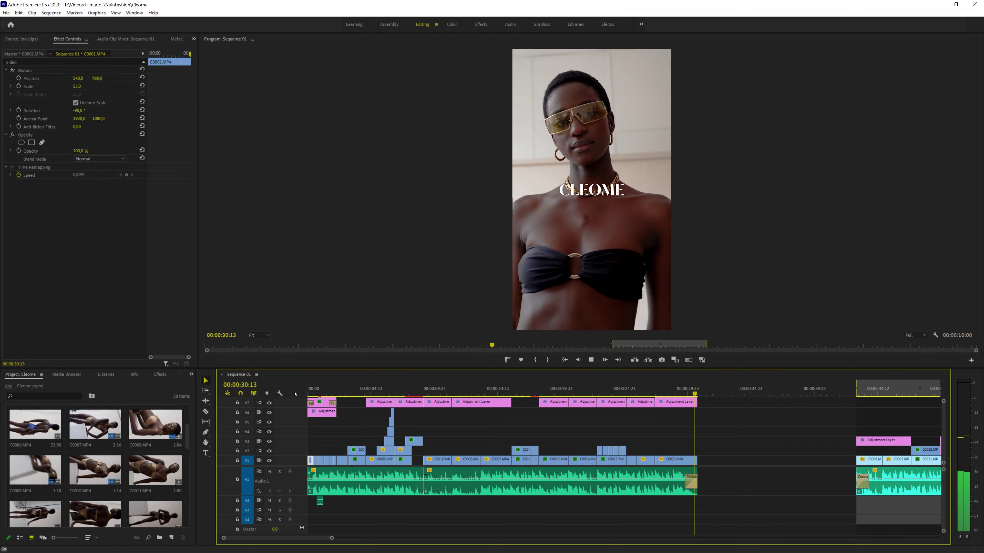
# Zoom in on the sequence's opening and review the title section from the start to about 00:00:02:14
pyautogui.click(309, 393)
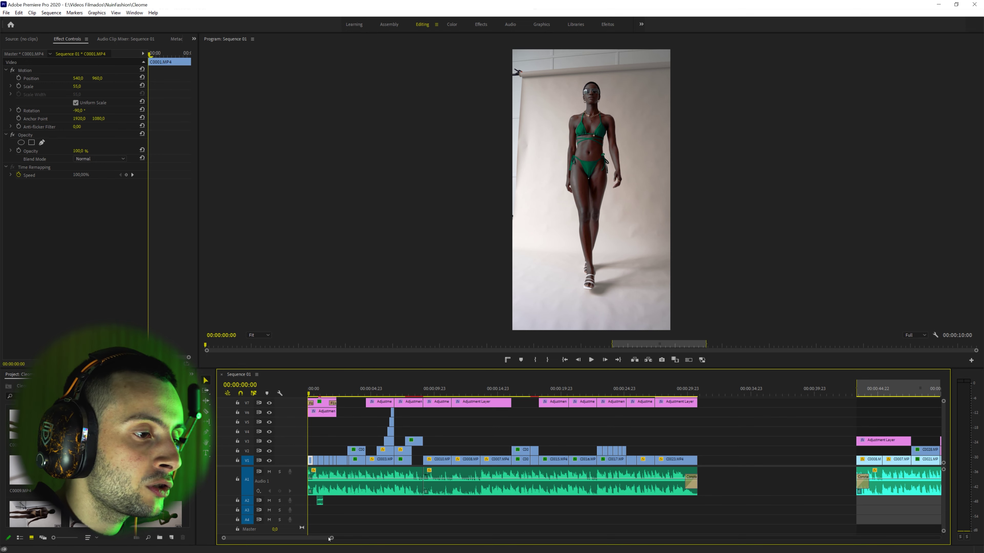
pyautogui.moveTo(331, 539); pyautogui.dragTo(245, 539)
pyautogui.moveTo(328, 392); pyautogui.dragTo(354, 395)
pyautogui.moveTo(411, 455); pyautogui.dragTo(442, 452)
pyautogui.click(455, 450)
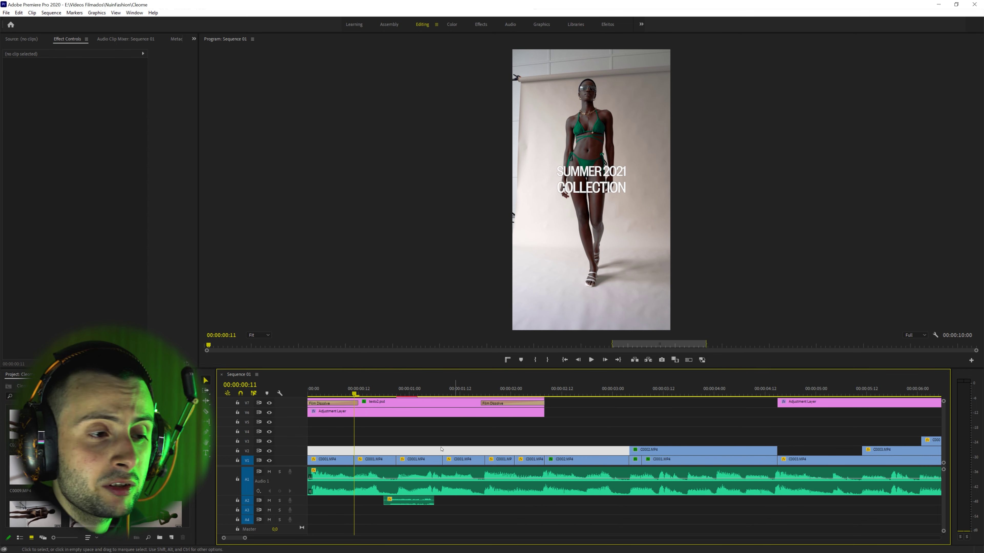
pyautogui.moveTo(352, 393); pyautogui.dragTo(439, 393)
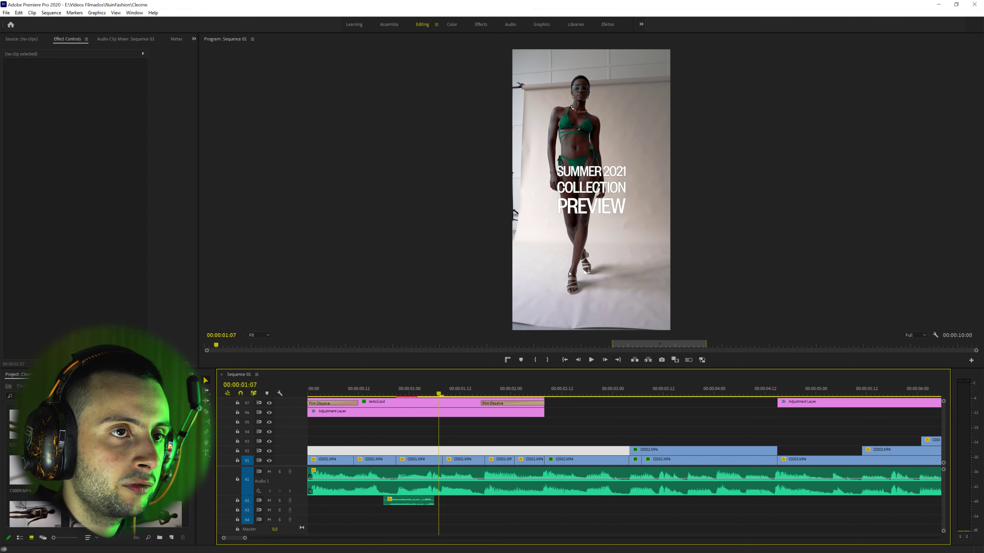
pyautogui.moveTo(513, 390)
pyautogui.mouseDown()
pyautogui.moveTo(582, 391)
pyautogui.moveTo(521, 388)
pyautogui.mouseUp()
pyautogui.press('space')
pyautogui.press('space')
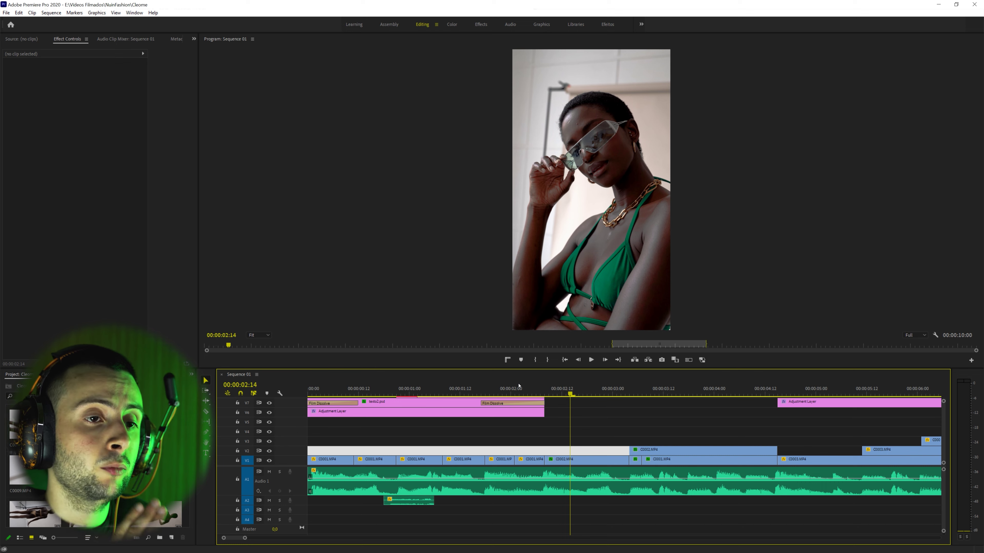
# Try to move the V1 cut into the first C0002.MP4 clip to about 00:00:02:13 and play back the transition
pyautogui.press('Left')
pyautogui.press('Left')
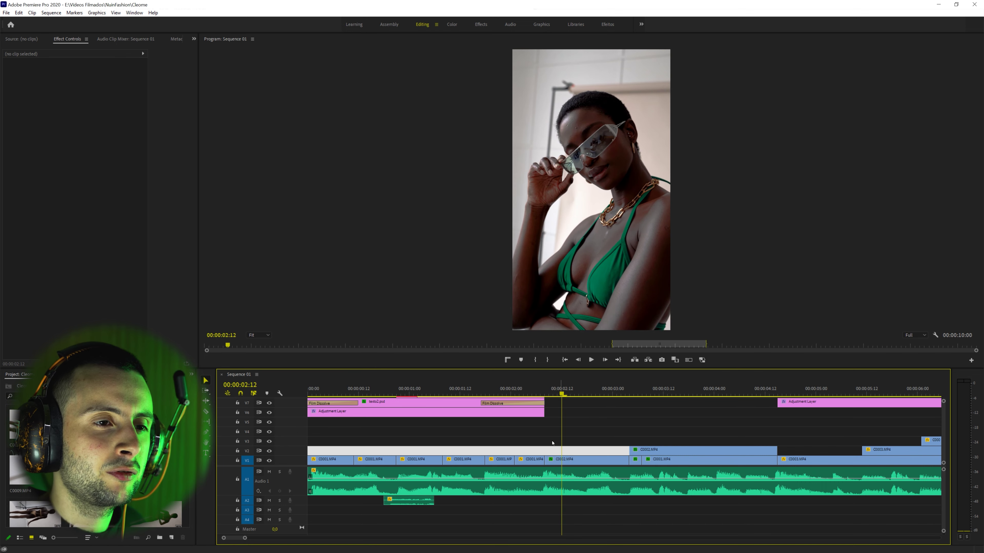
pyautogui.moveTo(542, 460); pyautogui.dragTo(564, 459)
pyautogui.click(523, 391)
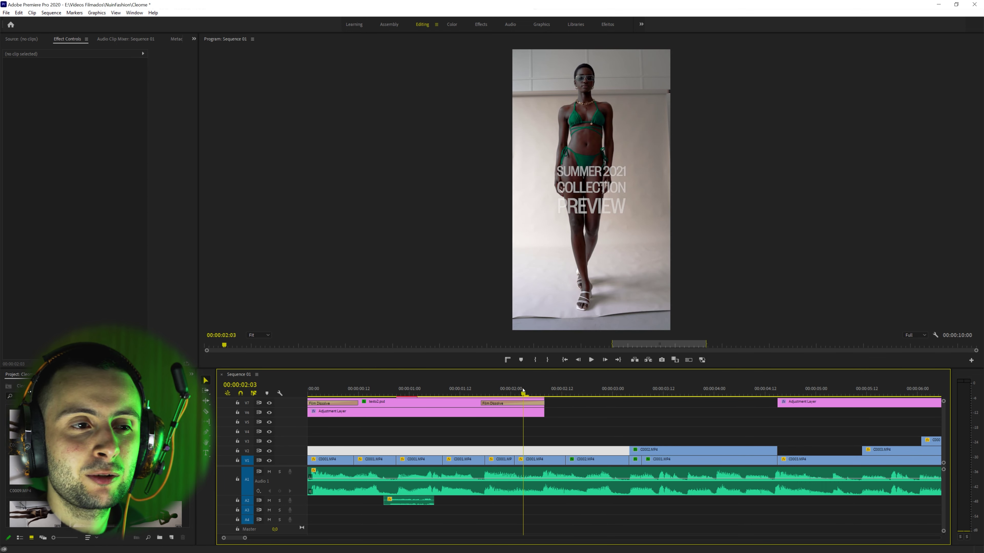
pyautogui.press('space')
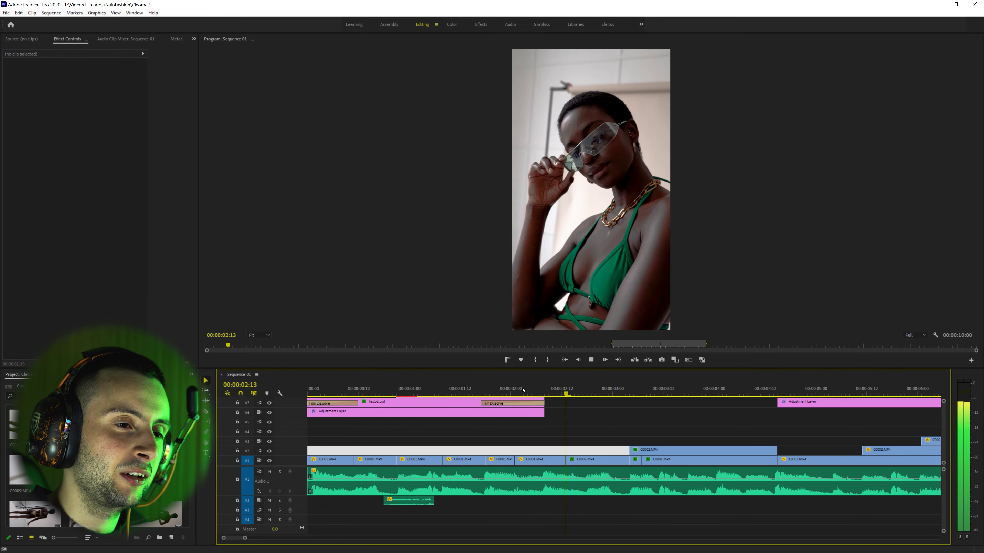
pyautogui.press('space')
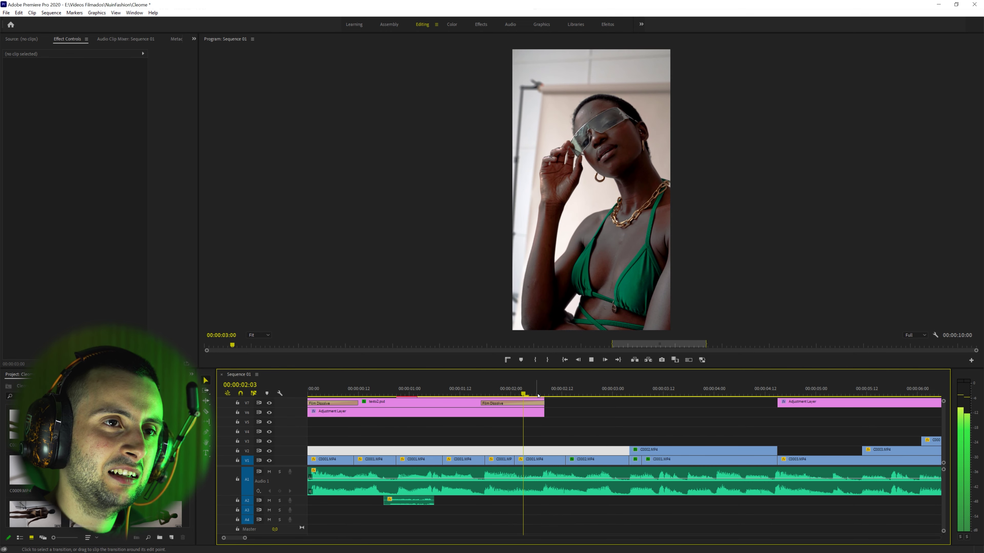
pyautogui.press('space')
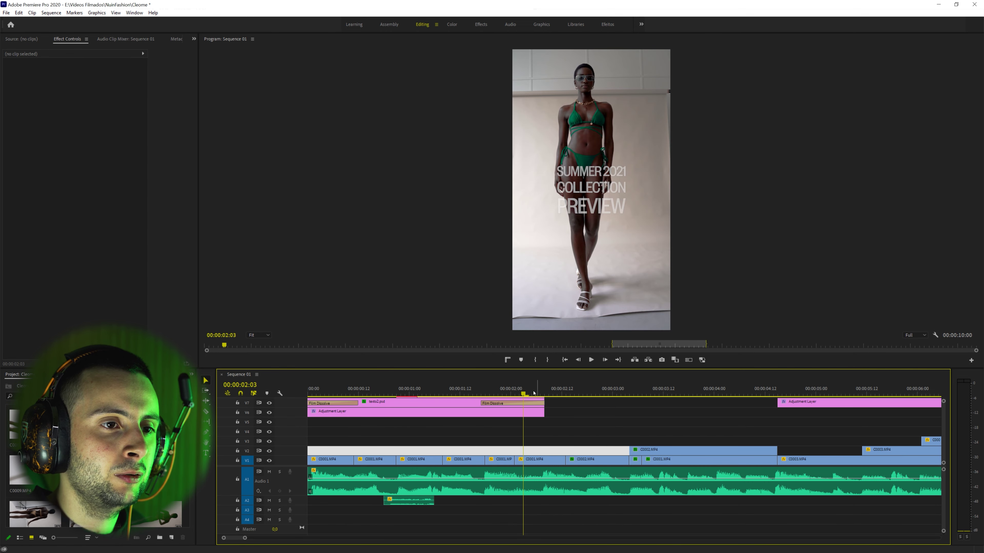
# Try extending the opening adjustment layer on V6 to the shifted cut, and undo the change
pyautogui.moveTo(544, 412); pyautogui.dragTo(562, 394)
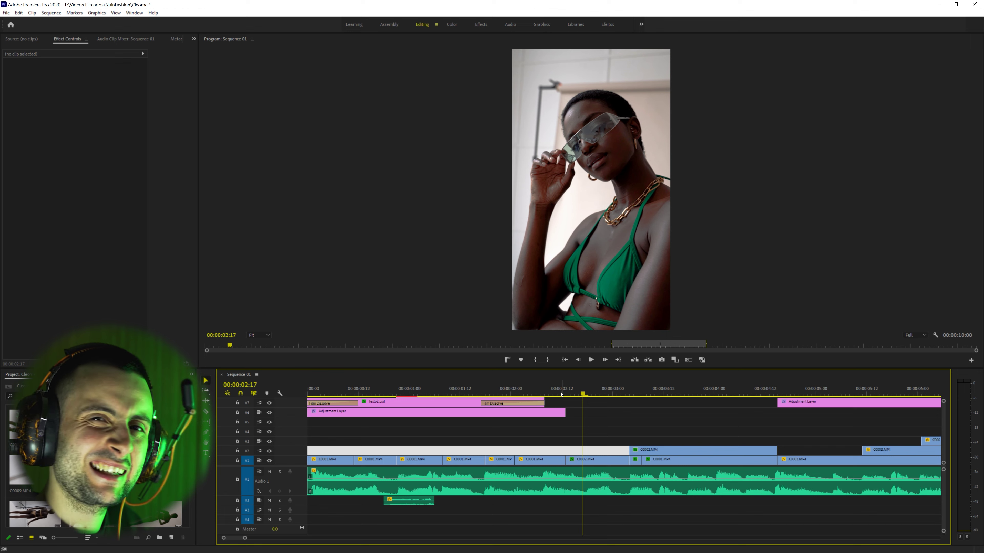
pyautogui.click(562, 394)
pyautogui.hotkey('ctrl', 'z')
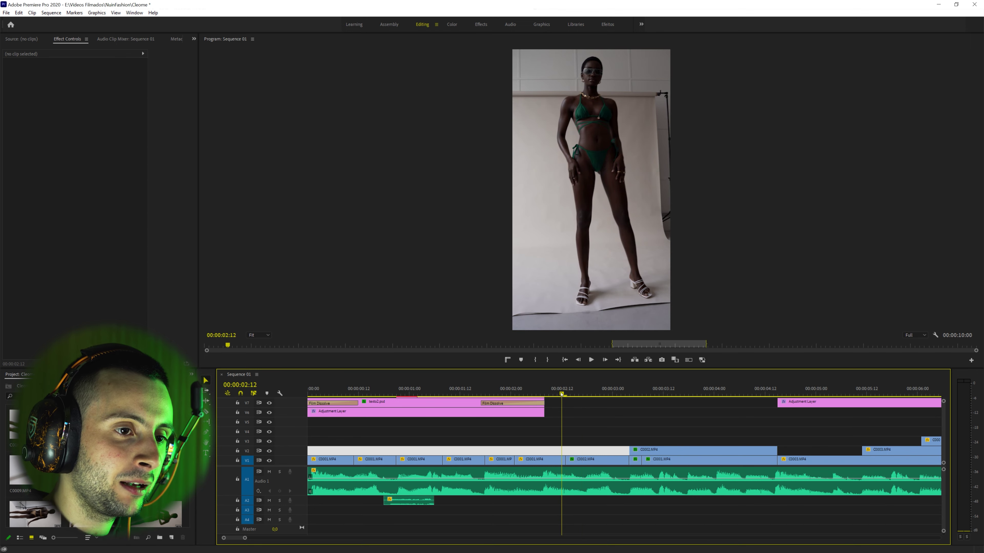
# Show more of the sequence in the timeline and play from 00:00:02:12 to about 00:00:06:06
pyautogui.press('space')
pyautogui.press('-')
pyautogui.press('-')
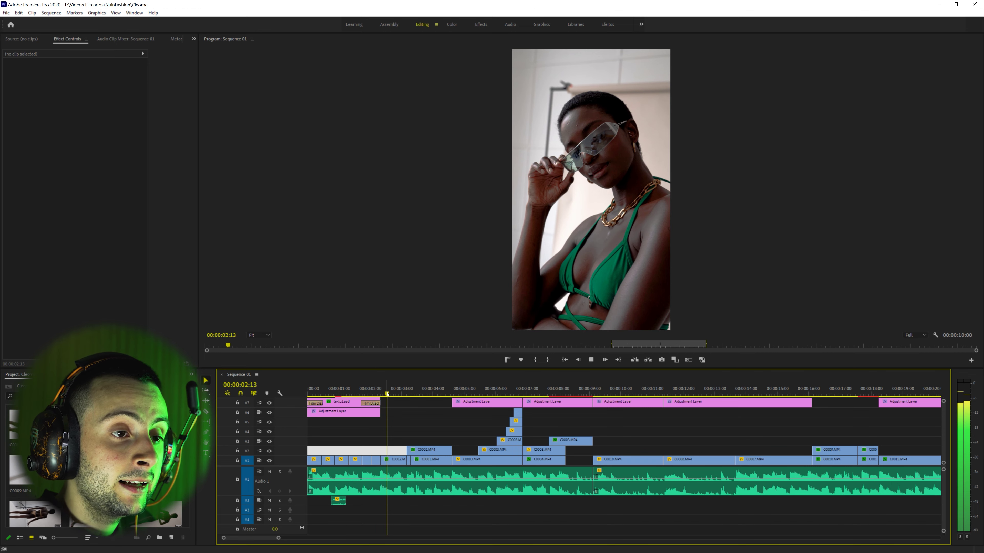
pyautogui.press('space')
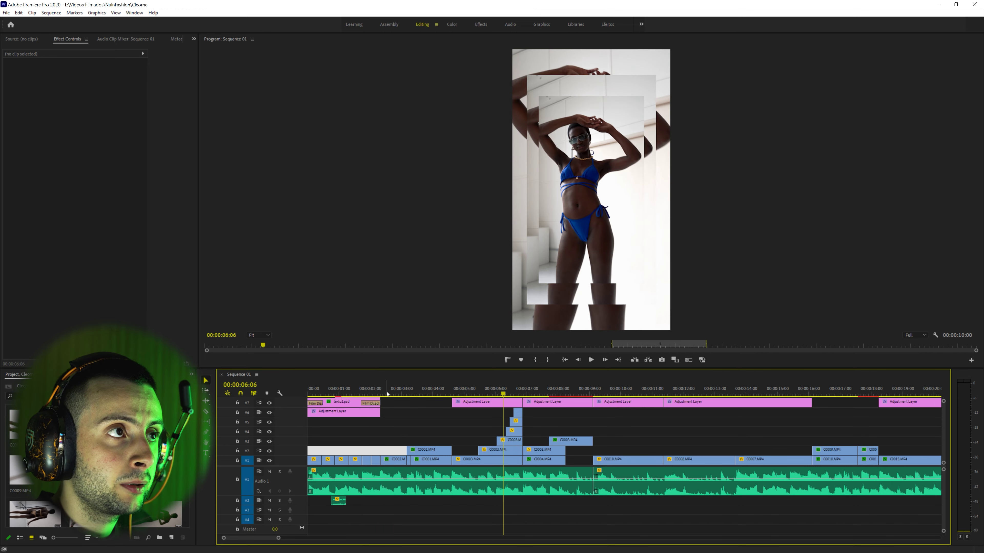
# Review the split-screen section between 00:00:03:09 and 00:00:04:14 and play across its cut into the blue bikini clip
pyautogui.moveTo(431, 395)
pyautogui.mouseDown()
pyautogui.moveTo(404, 395)
pyautogui.moveTo(413, 394)
pyautogui.mouseUp()
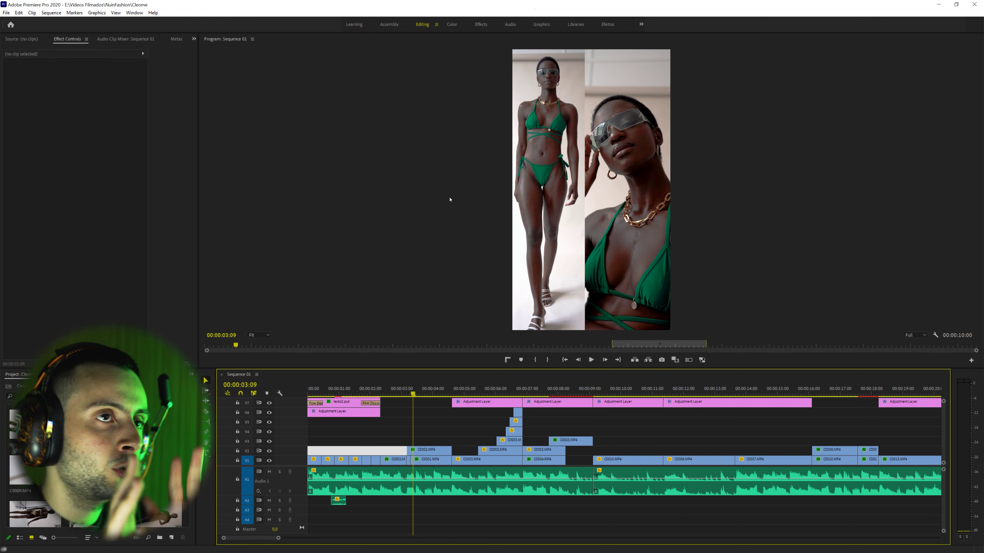
pyautogui.moveTo(424, 393); pyautogui.dragTo(449, 407)
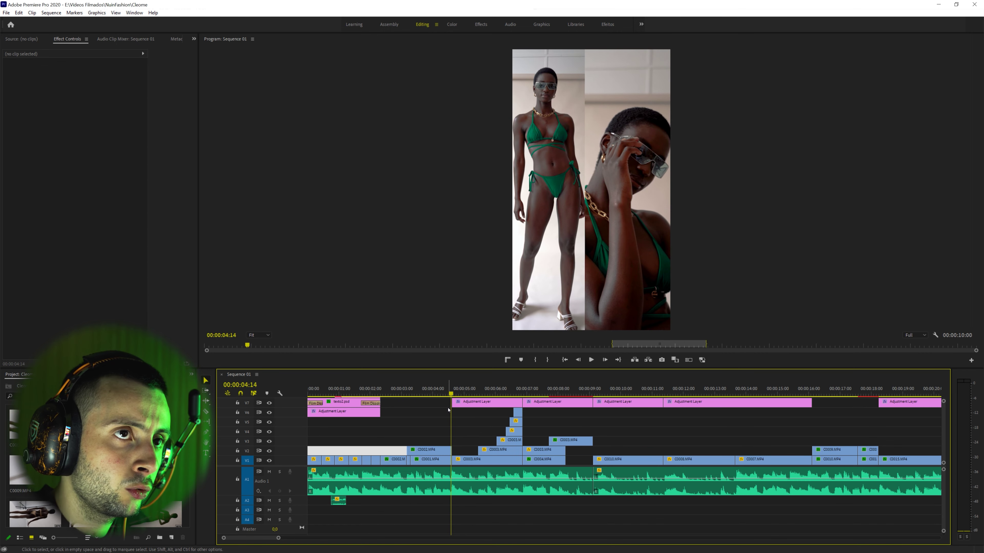
pyautogui.click(449, 396)
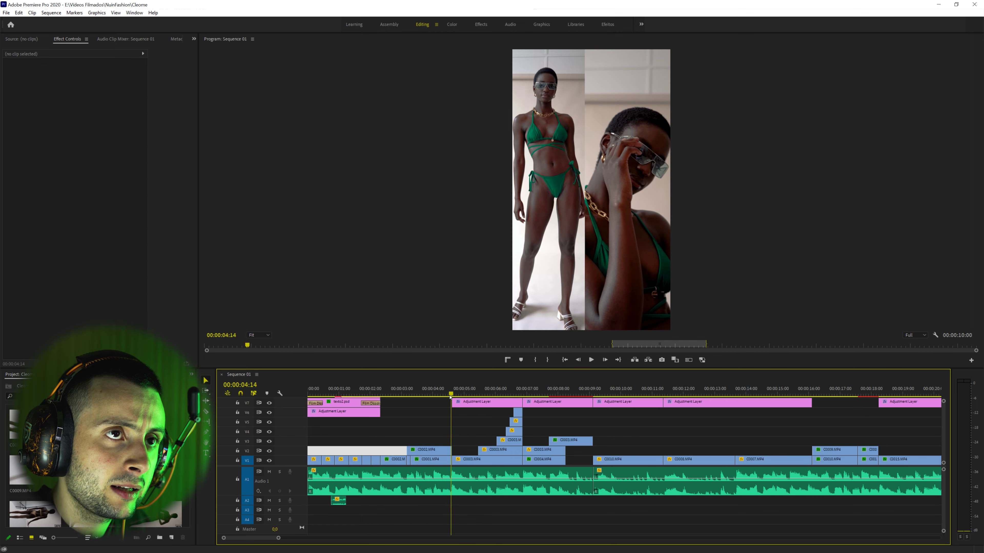
pyautogui.click(451, 395)
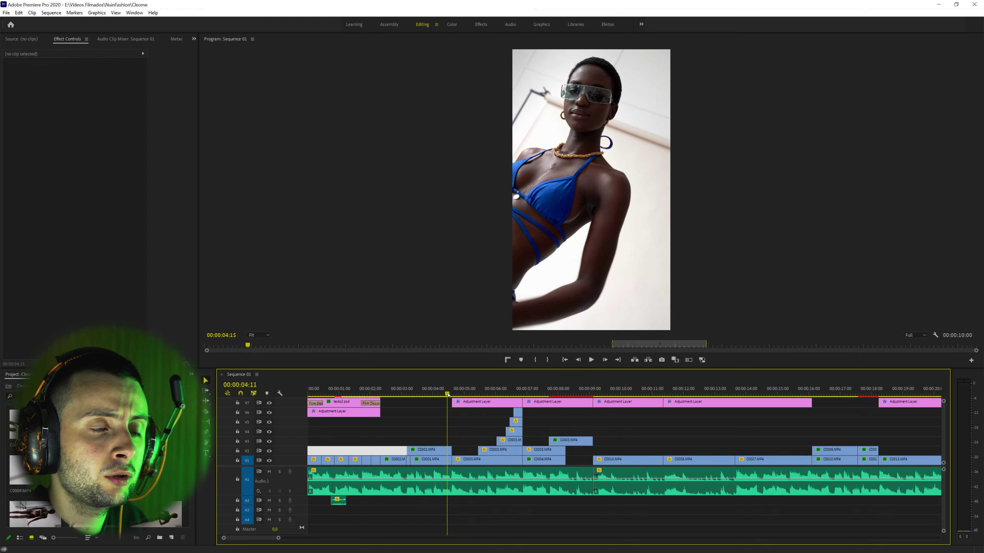
pyautogui.click(448, 395)
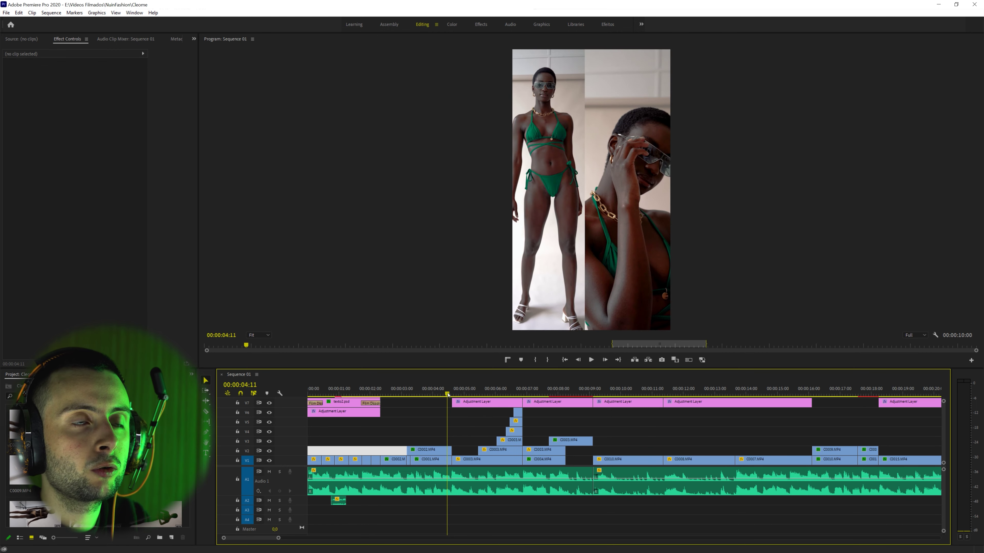
pyautogui.press('space')
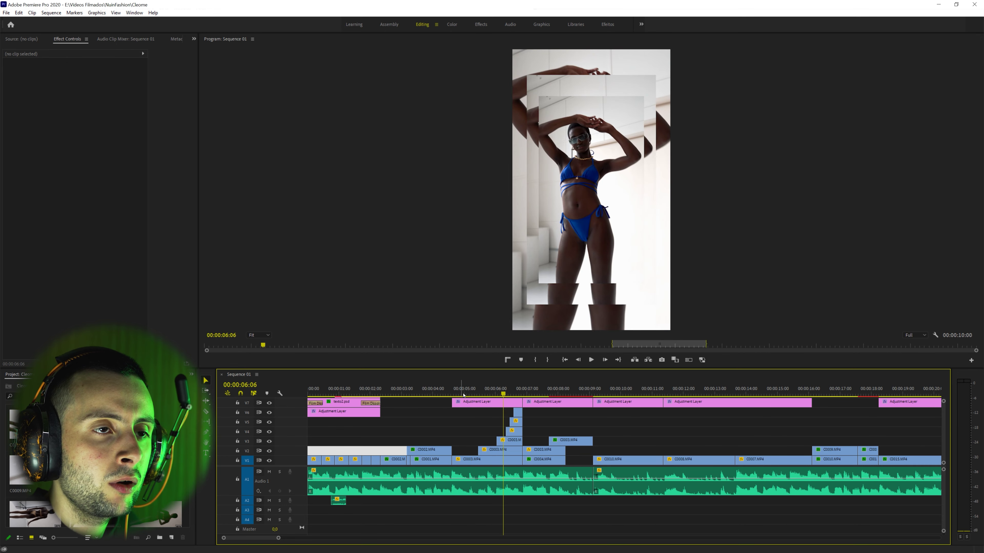
# Examine and replay the nested-frame effect of stacked C0003.MP4 clips between about 00:00:05:13 and 00:00:06:22
pyautogui.click(485, 394)
pyautogui.moveTo(487, 397); pyautogui.dragTo(521, 399)
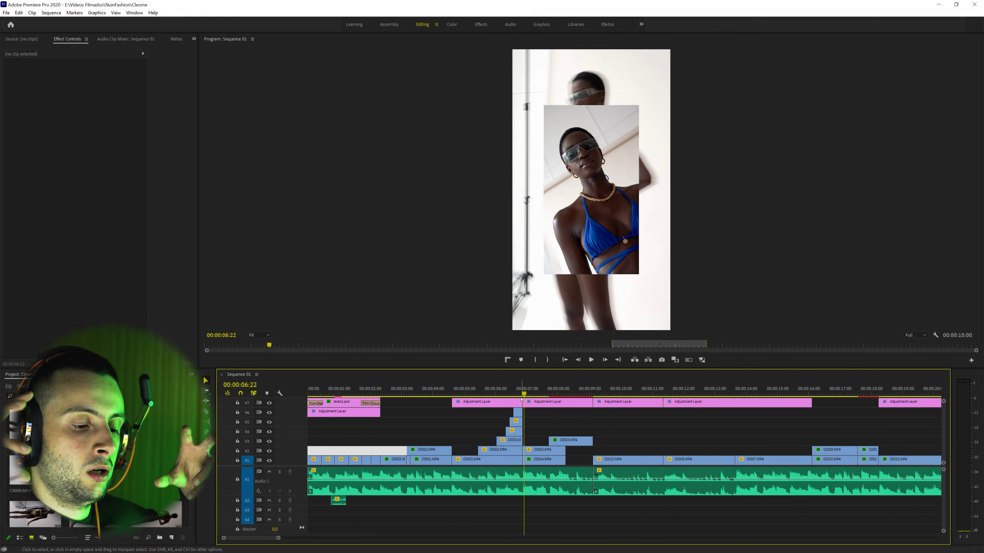
pyautogui.click(481, 393)
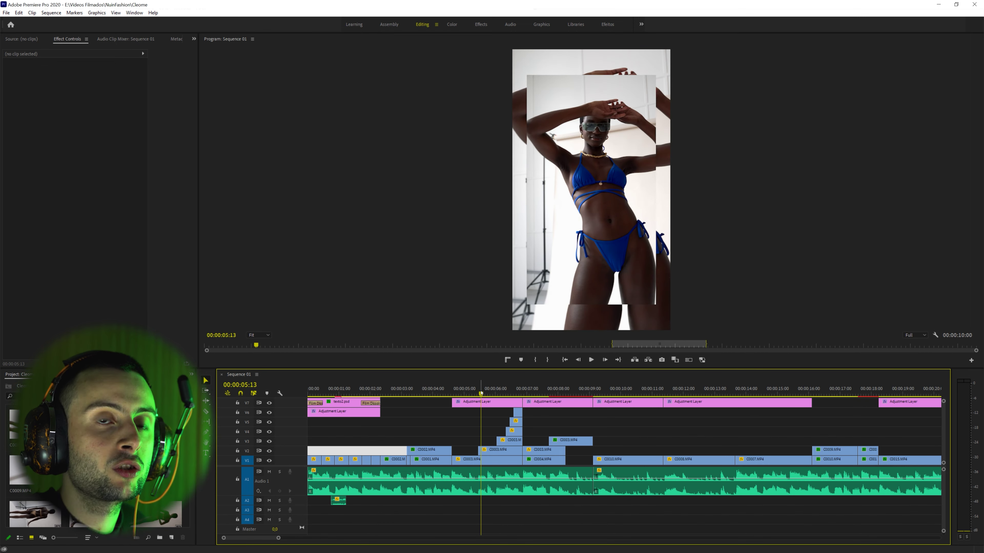
pyautogui.press('space')
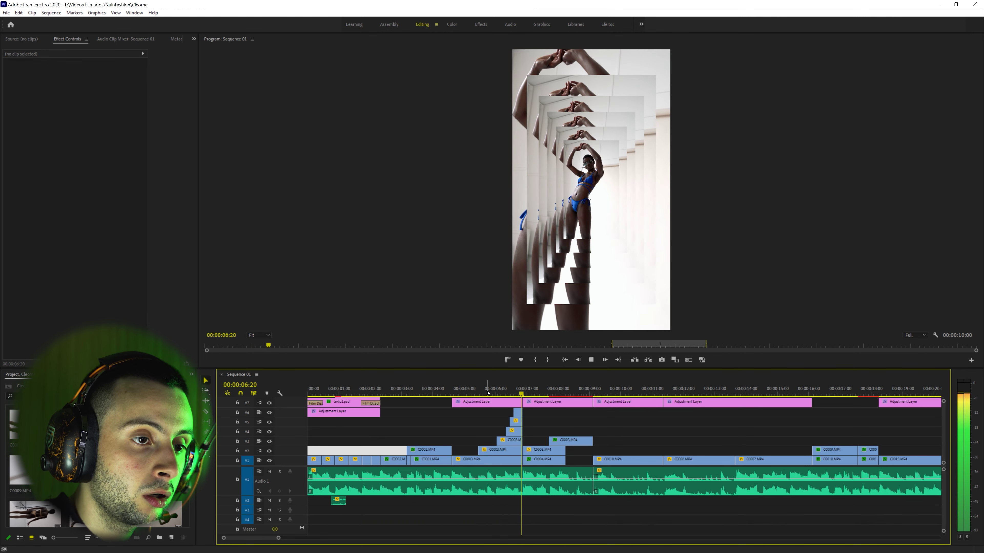
pyautogui.click(490, 389)
pyautogui.press('space')
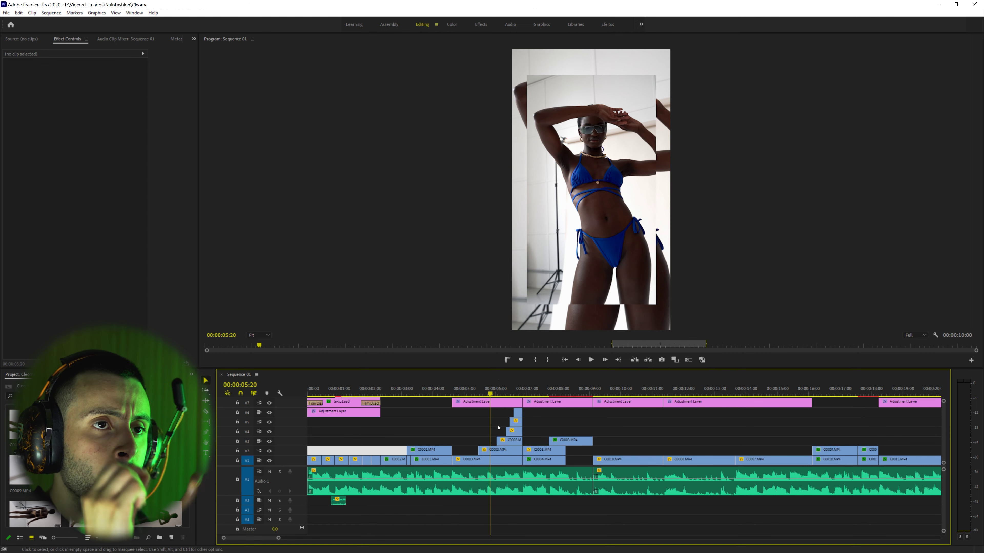
# Duplicate the V2 C0003.MP4 inset clip onto V4 over the preceding section, and delete the copy
pyautogui.click(498, 451)
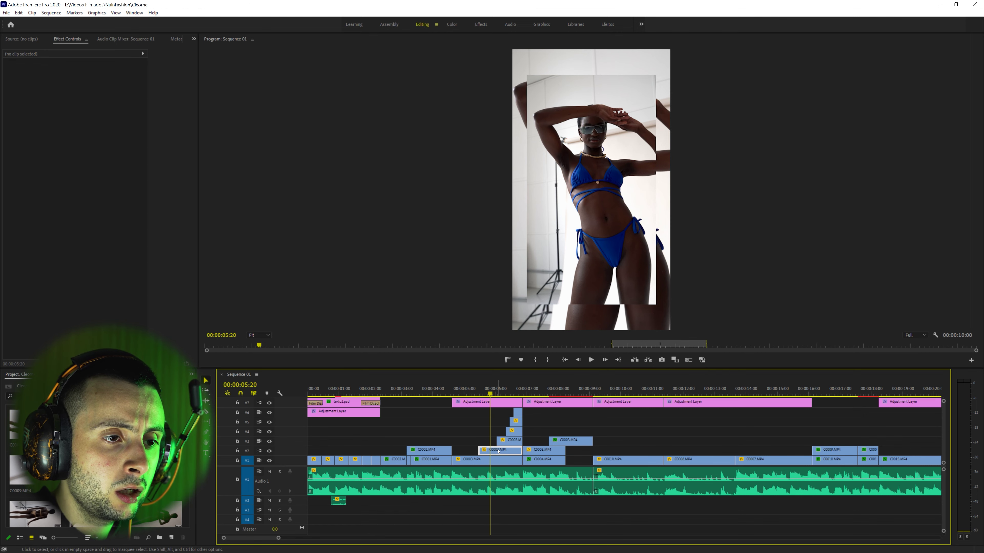
pyautogui.moveTo(499, 450); pyautogui.dragTo(472, 431)
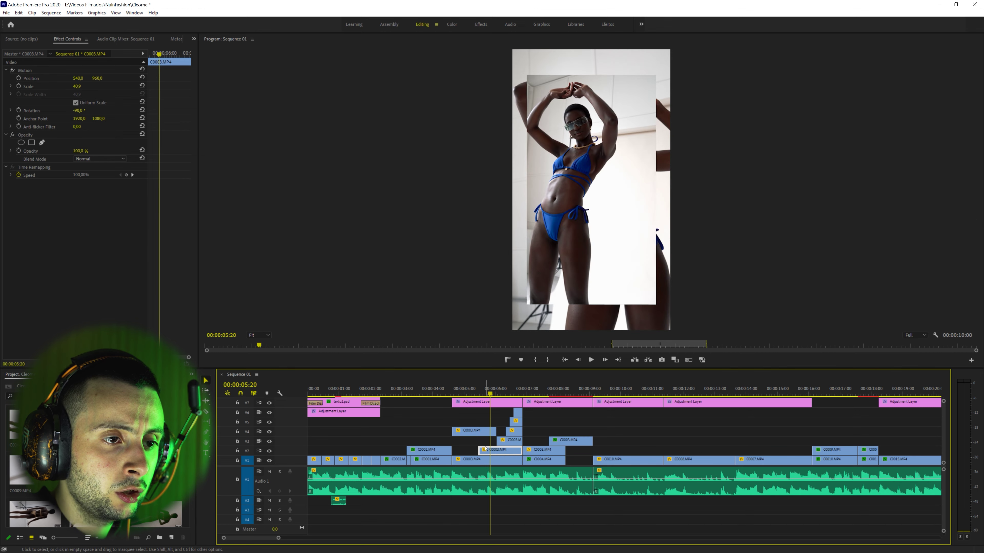
pyautogui.click(481, 432)
pyautogui.press('Delete')
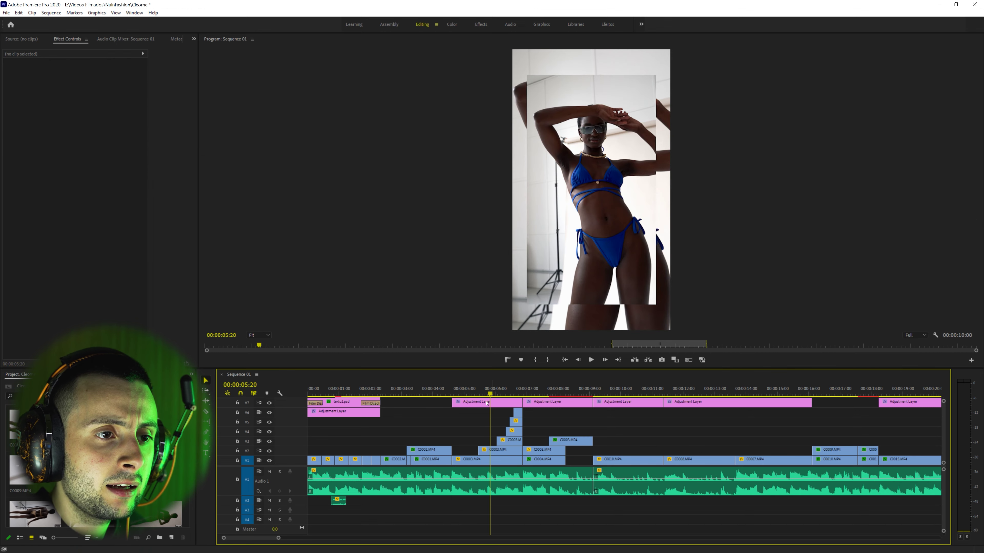
# Try scaling the V2 C0003.MP4 inset clip at 00:00:05:13 down to 40.4, and undo the change
pyautogui.press('Up')
pyautogui.click(499, 450)
pyautogui.click(36, 70)
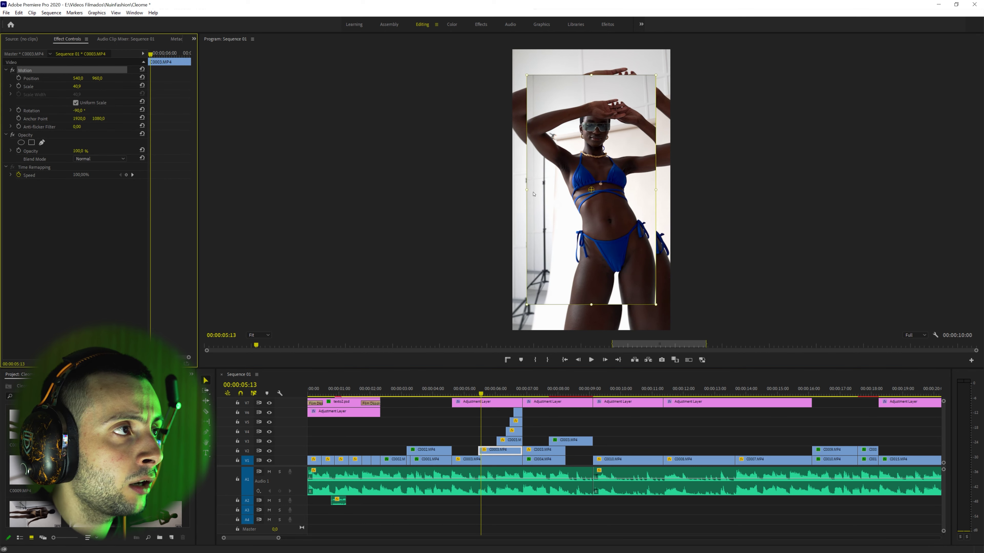
pyautogui.moveTo(527, 190); pyautogui.dragTo(527, 191)
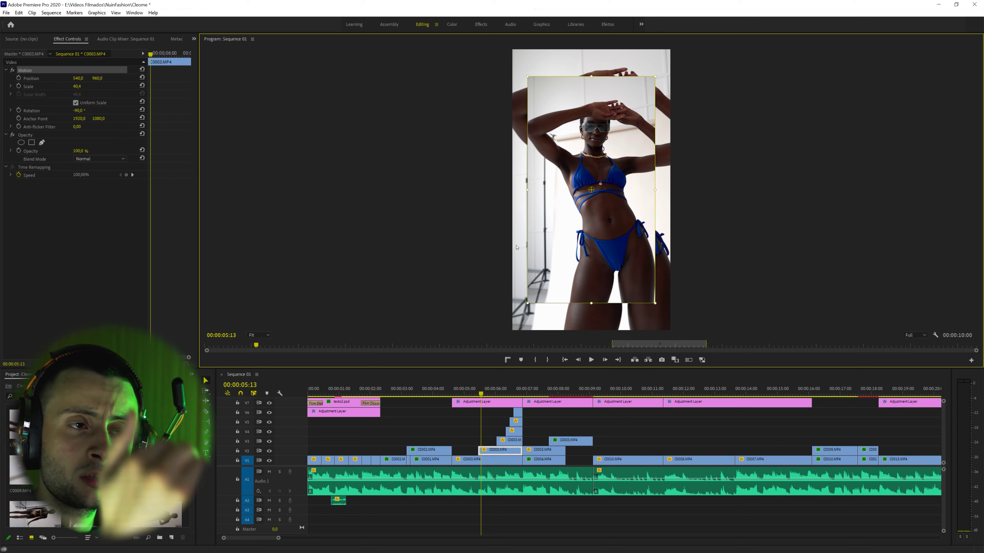
pyautogui.moveTo(489, 387); pyautogui.dragTo(542, 393)
pyautogui.hotkey('ctrl', 'z')
pyautogui.click(472, 433)
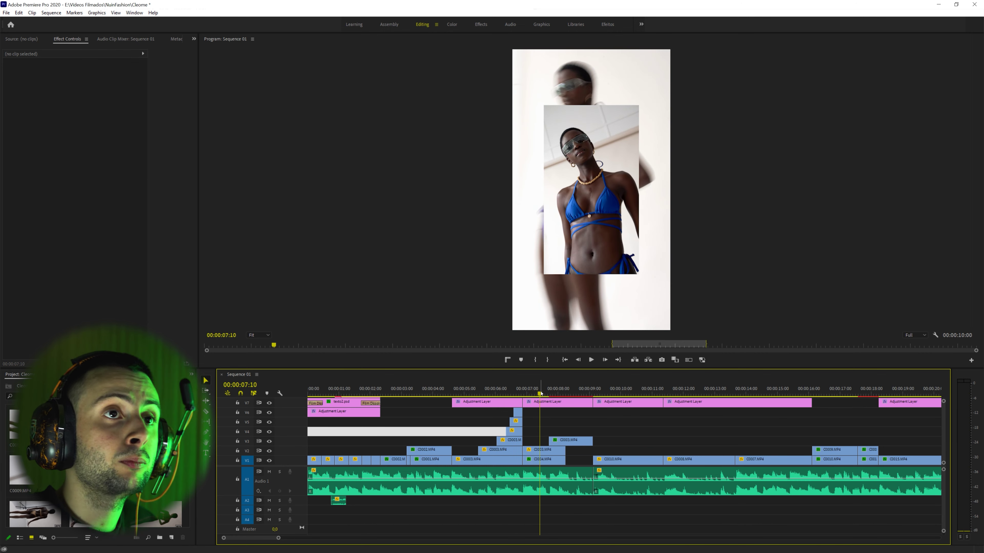
# Hide video track V2 and examine the background clip's motion effect between about 00:00:07:00 and 00:00:07:18
pyautogui.moveTo(541, 394); pyautogui.dragTo(537, 395)
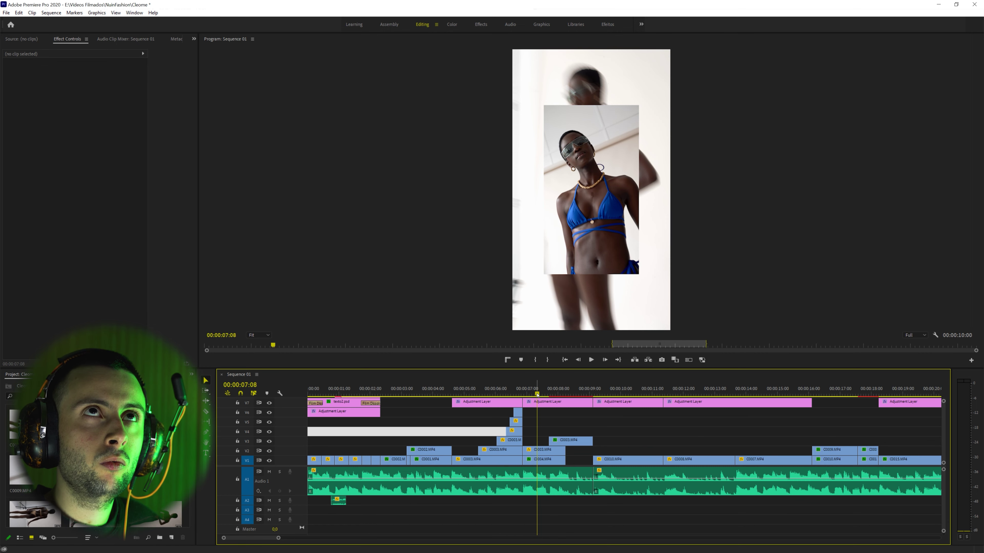
pyautogui.click(269, 451)
pyautogui.press('Right')
pyautogui.press('Right')
pyautogui.press('Right')
pyautogui.press('Right')
pyautogui.press('Right')
pyautogui.press('Right')
pyautogui.press('Right')
pyautogui.press('Right')
pyautogui.press('Right')
pyautogui.press('Right')
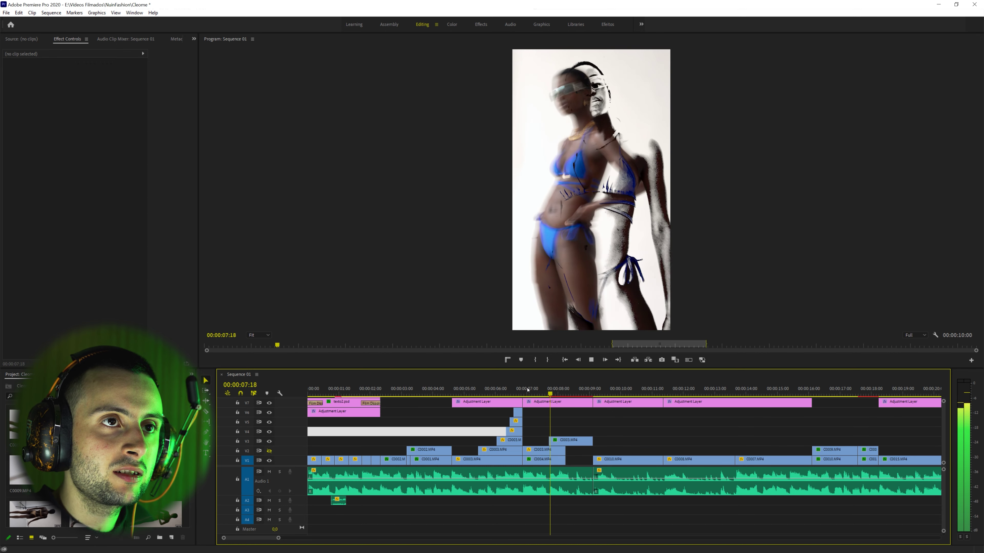
pyautogui.click(527, 389)
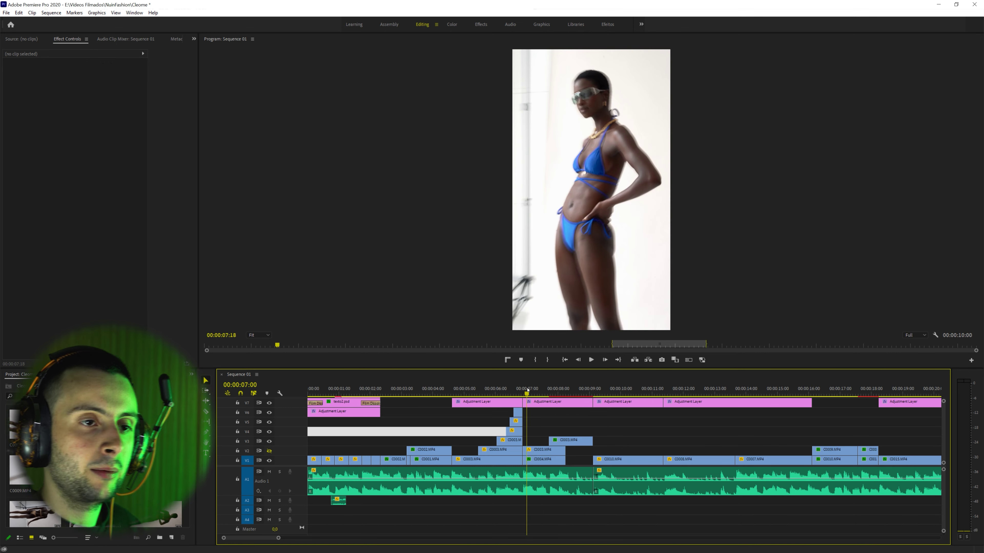
# Show video track V2 again and review the inset over the background between 00:00:07:00 and 00:00:07:16
pyautogui.click(274, 452)
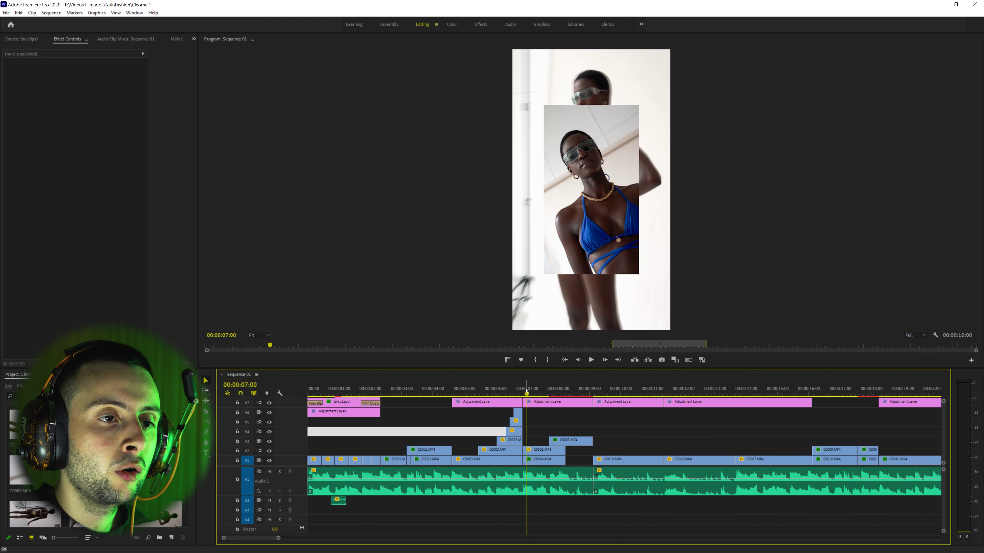
pyautogui.press('space')
pyautogui.press('space')
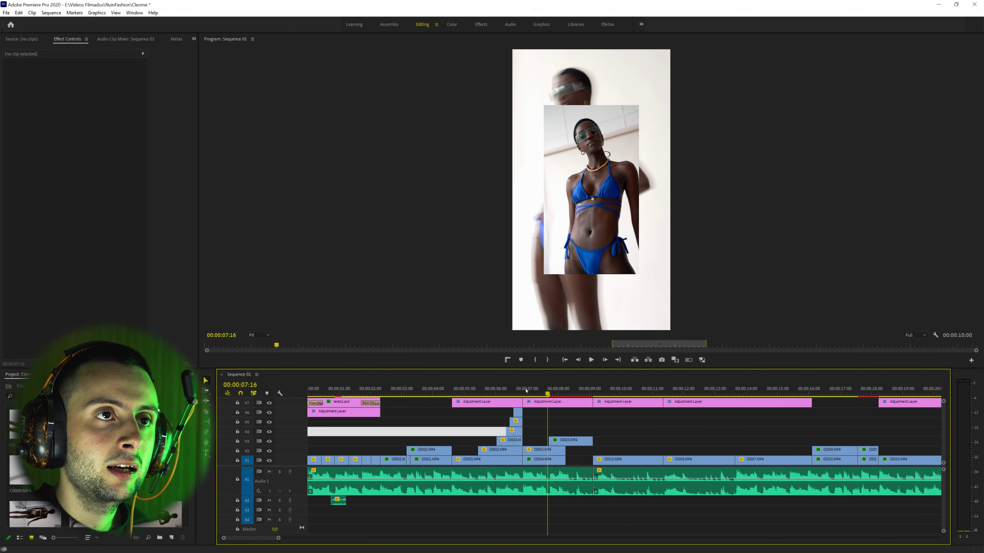
pyautogui.moveTo(547, 393); pyautogui.dragTo(542, 393)
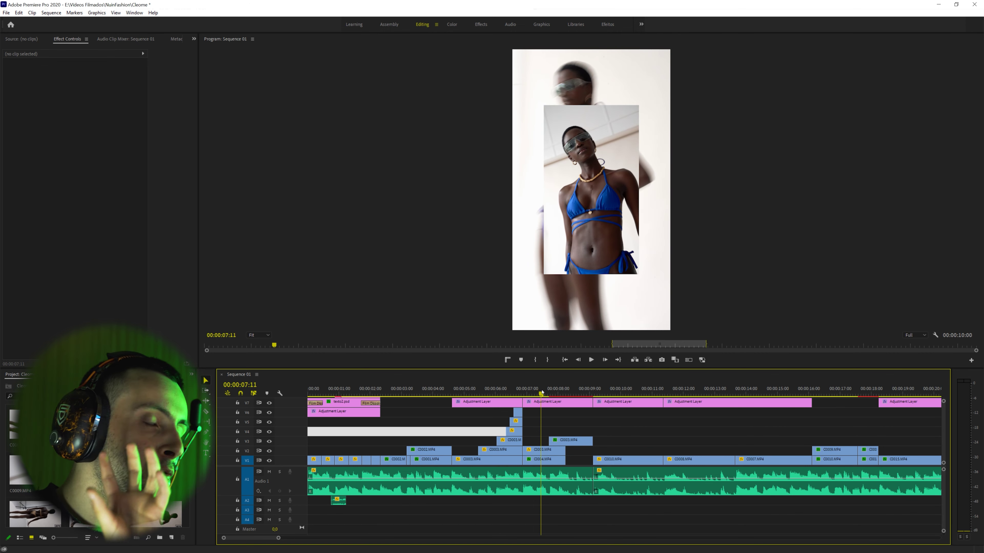
# Inspect the Luma Fade keyframes on the V3 C0003.MP4 clip and play its transition through to 00:00:08:12
pyautogui.moveTo(542, 392); pyautogui.dragTo(556, 442)
pyautogui.click(556, 442)
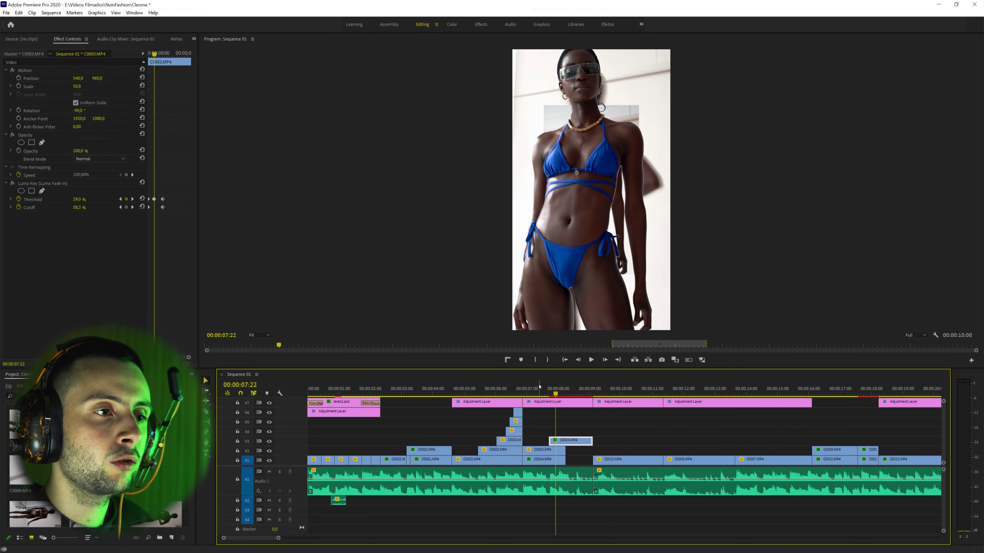
pyautogui.moveTo(547, 389)
pyautogui.mouseDown()
pyautogui.moveTo(569, 393)
pyautogui.moveTo(539, 393)
pyautogui.mouseUp()
pyautogui.press('space')
pyautogui.press('space')
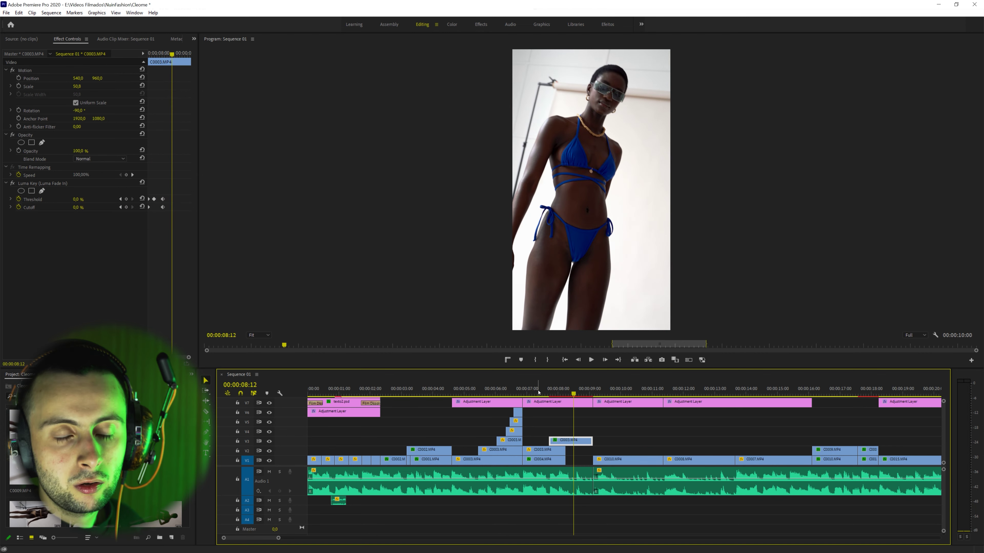
# Review the end of the V3 C0003.MP4 clip from about 00:00:08:15 and play the following cuts through to 00:00:15:00
pyautogui.moveTo(574, 394); pyautogui.dragTo(578, 395)
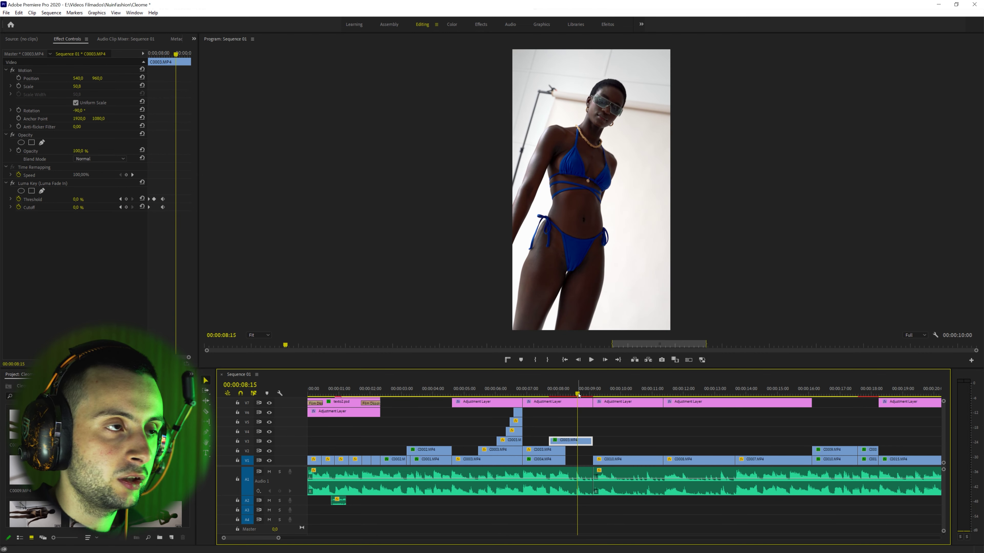
pyautogui.press('space')
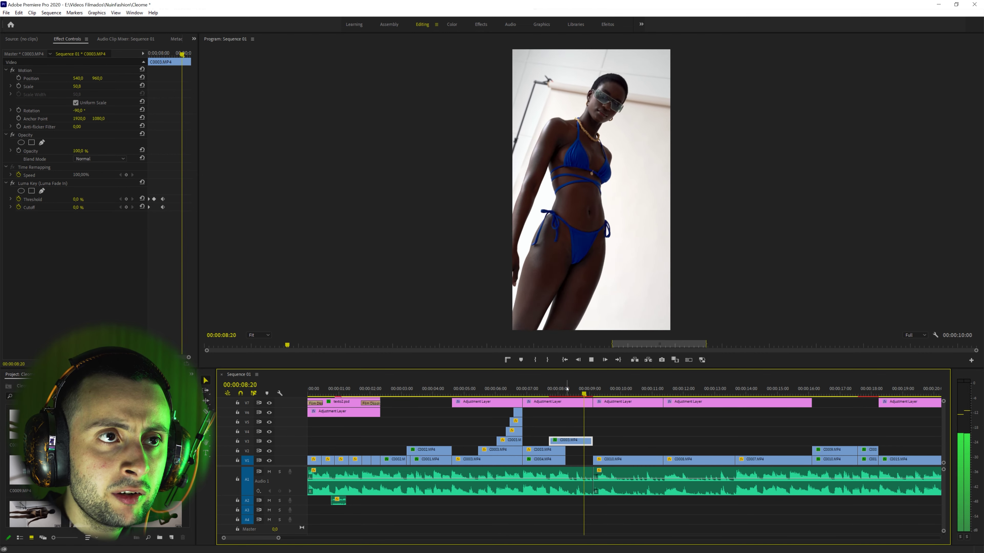
pyautogui.click(567, 388)
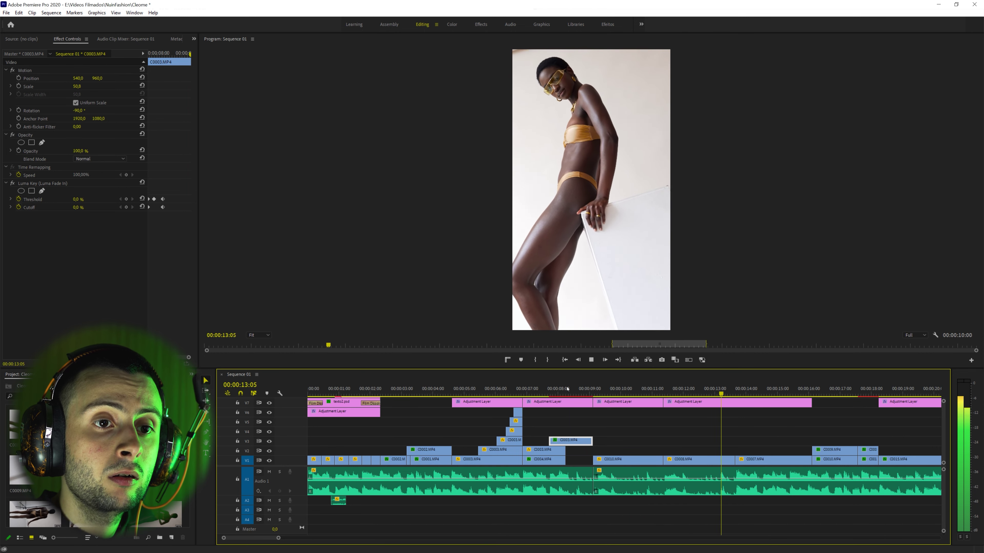
pyautogui.press('space')
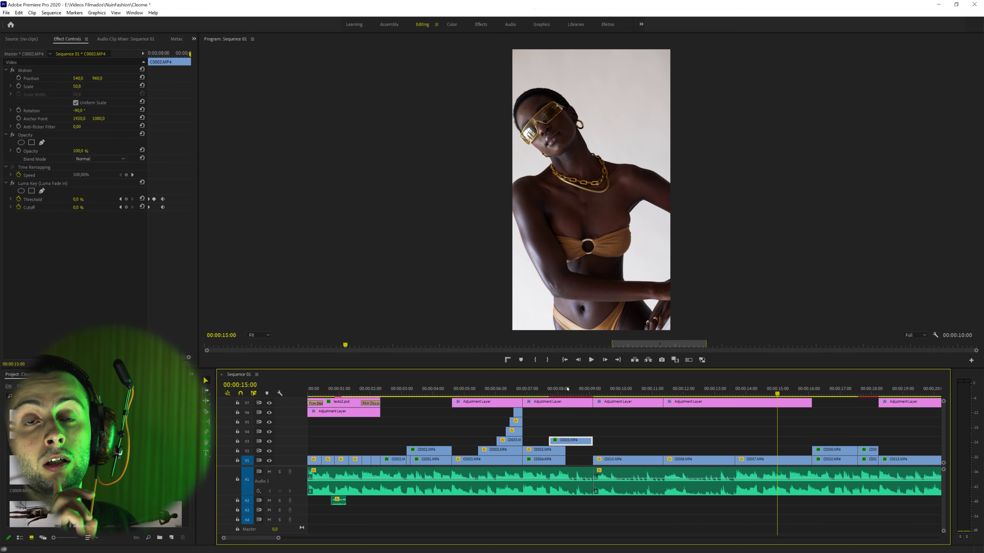
# Examine the V2 C0009.MP4 inset over the black-and-white background between 00:00:16:08 and 00:00:17:11
pyautogui.press('-')
pyautogui.click(692, 395)
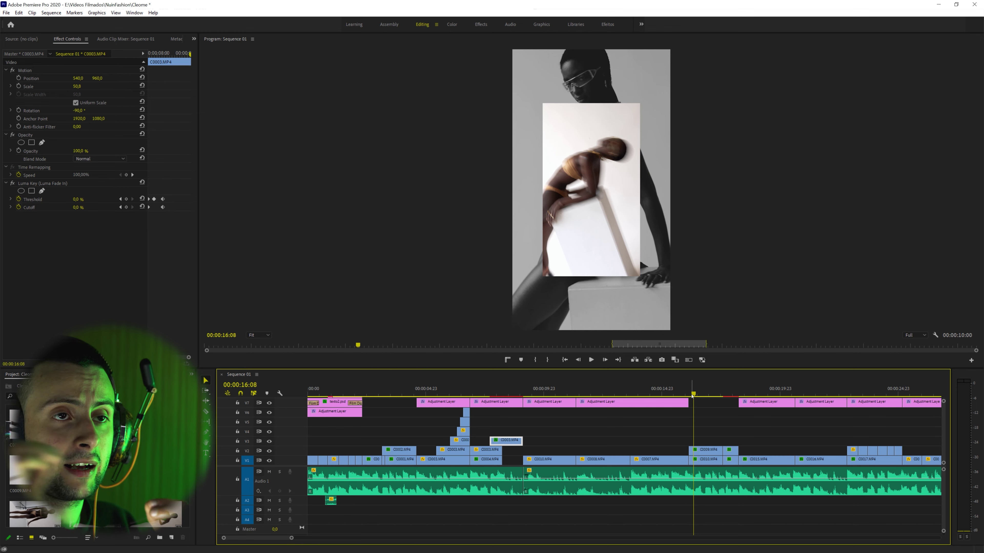
pyautogui.moveTo(693, 394); pyautogui.dragTo(702, 394)
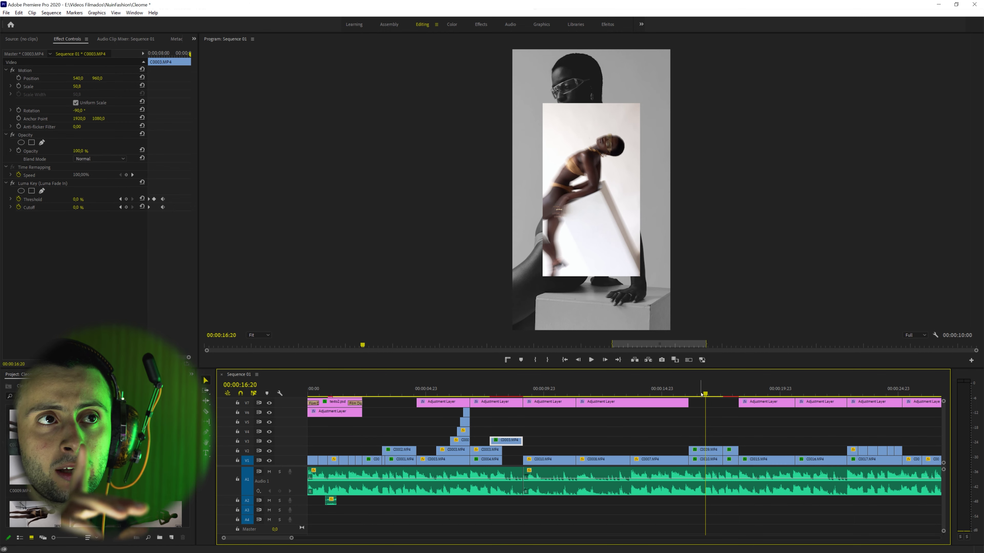
pyautogui.press('space')
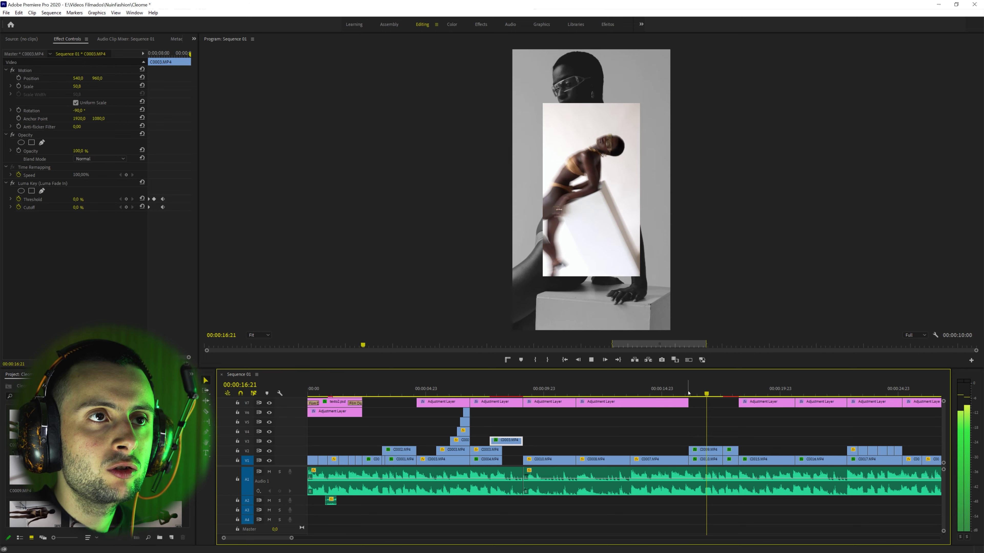
pyautogui.moveTo(717, 393)
pyautogui.mouseDown()
pyautogui.moveTo(731, 390)
pyautogui.moveTo(721, 392)
pyautogui.mouseUp()
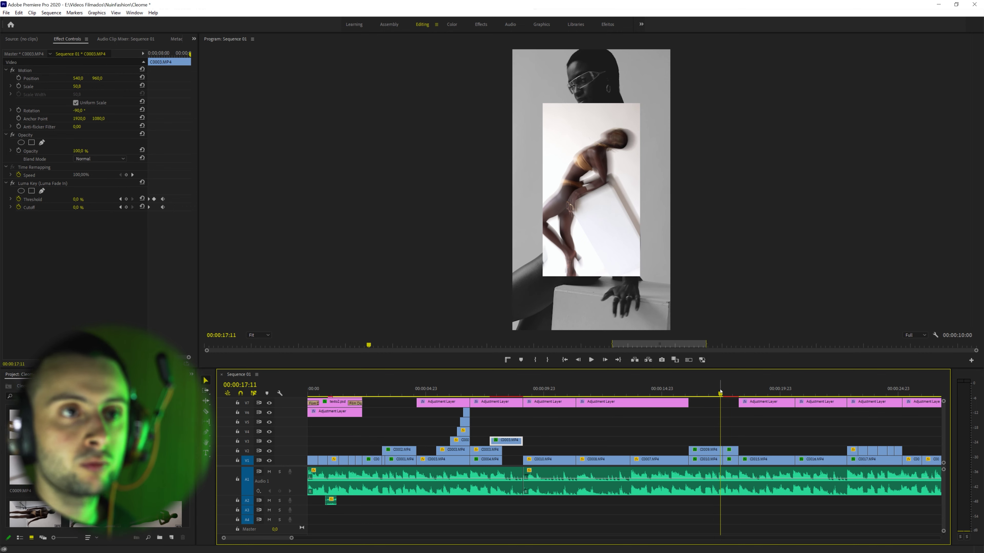
pyautogui.moveTo(721, 392)
pyautogui.mouseDown()
pyautogui.moveTo(740, 392)
pyautogui.moveTo(714, 392)
pyautogui.mouseUp()
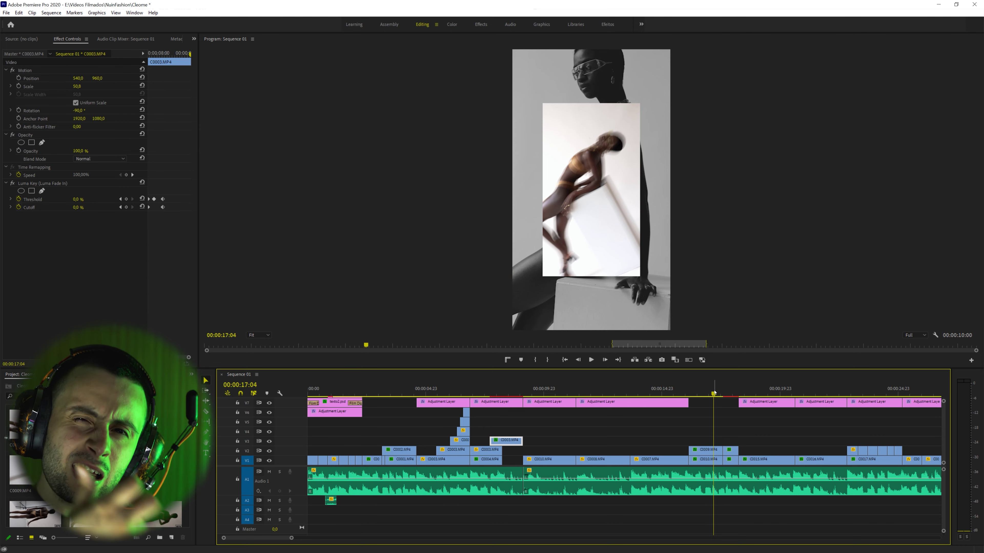
pyautogui.press('Return')
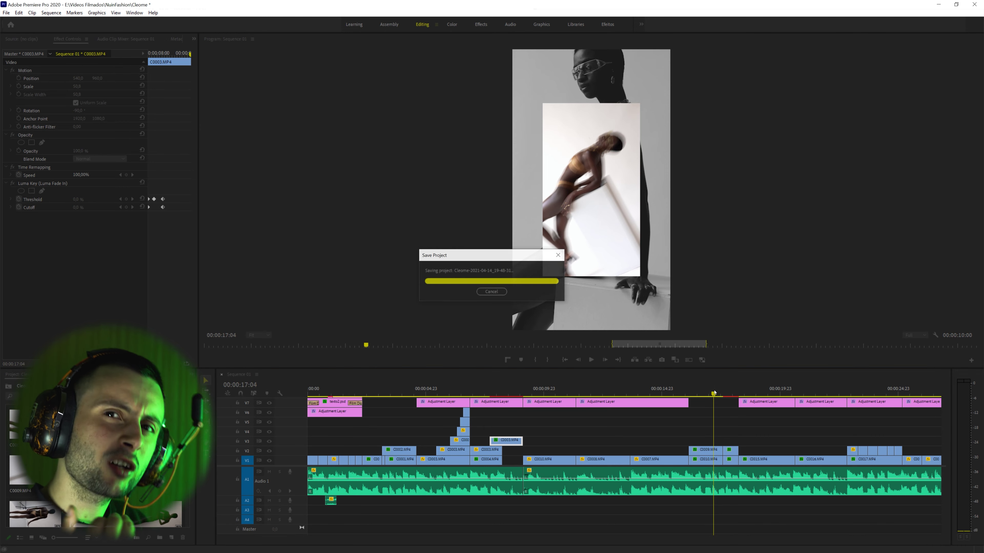
# Inspect THE SHAKER Offset and Color Emboss effects on the short V2 C0009.MP4 clip and preview them around 00:00:17:16
pyautogui.moveTo(732, 392); pyautogui.dragTo(725, 393)
pyautogui.click(731, 449)
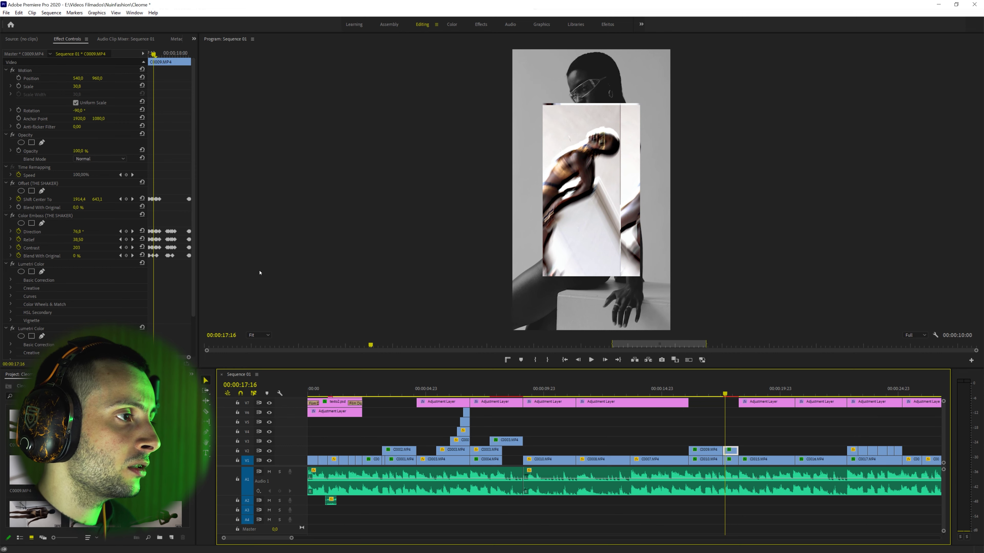
pyautogui.scroll(-3, 116, 233)
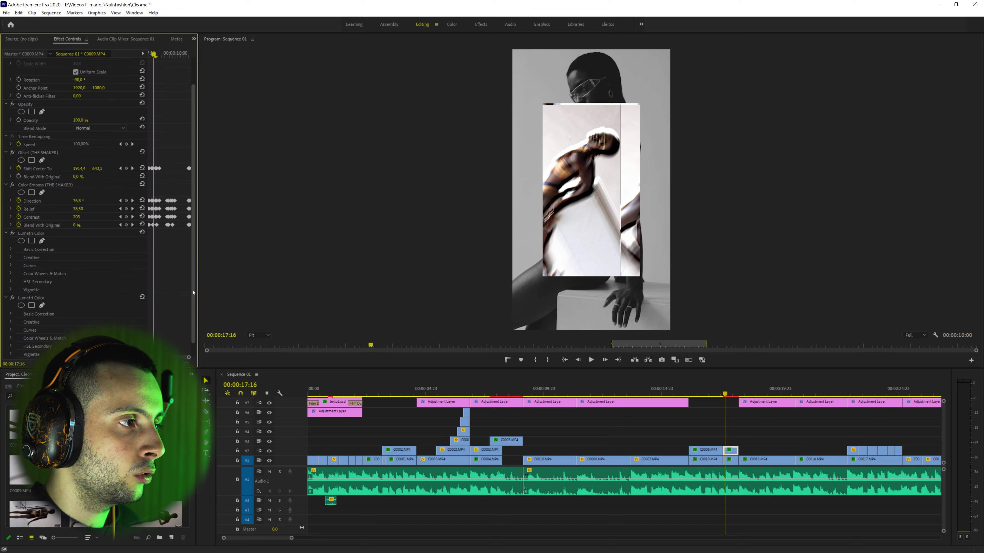
pyautogui.click(738, 426)
pyautogui.press('space')
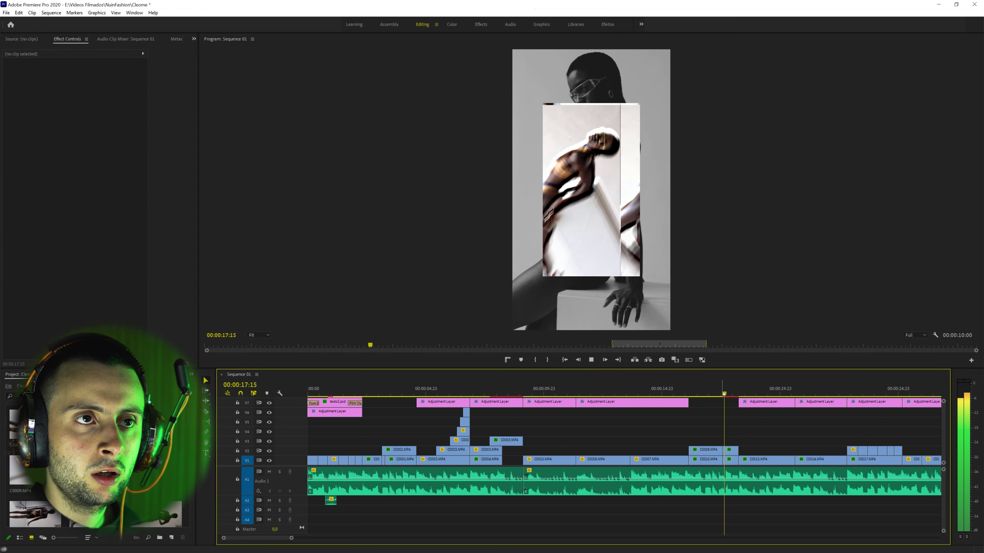
pyautogui.click(727, 390)
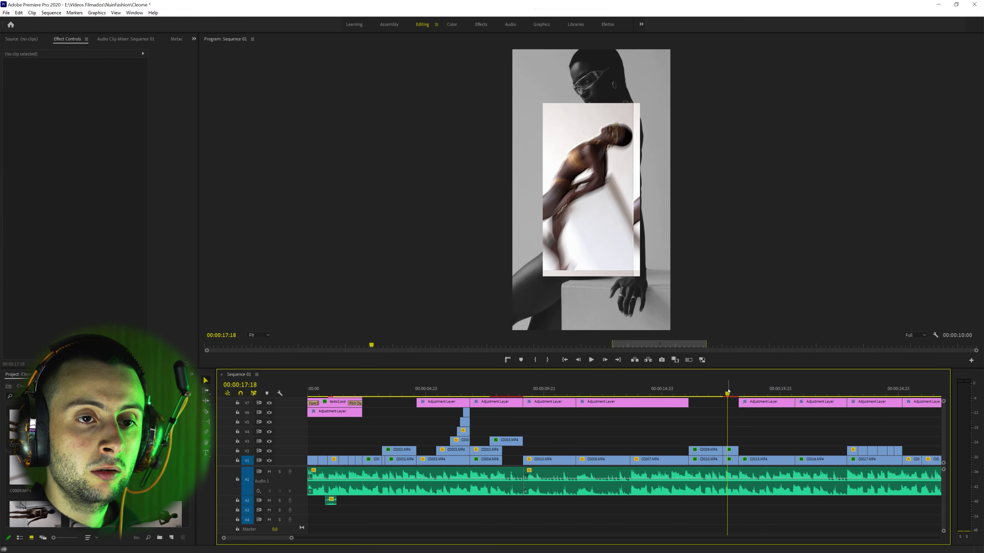